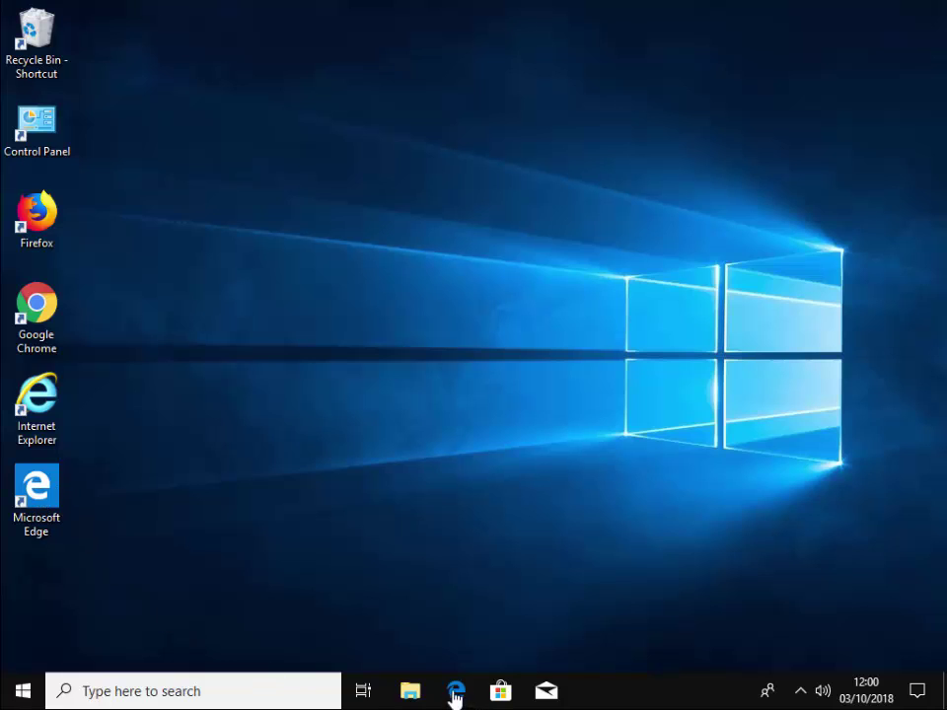
- Search Windows for "edge" and launch Microsoft Edge
{"action": "left_click", "coordinate": [455, 695]}
{"action": "left_click", "coordinate": [22, 696]}
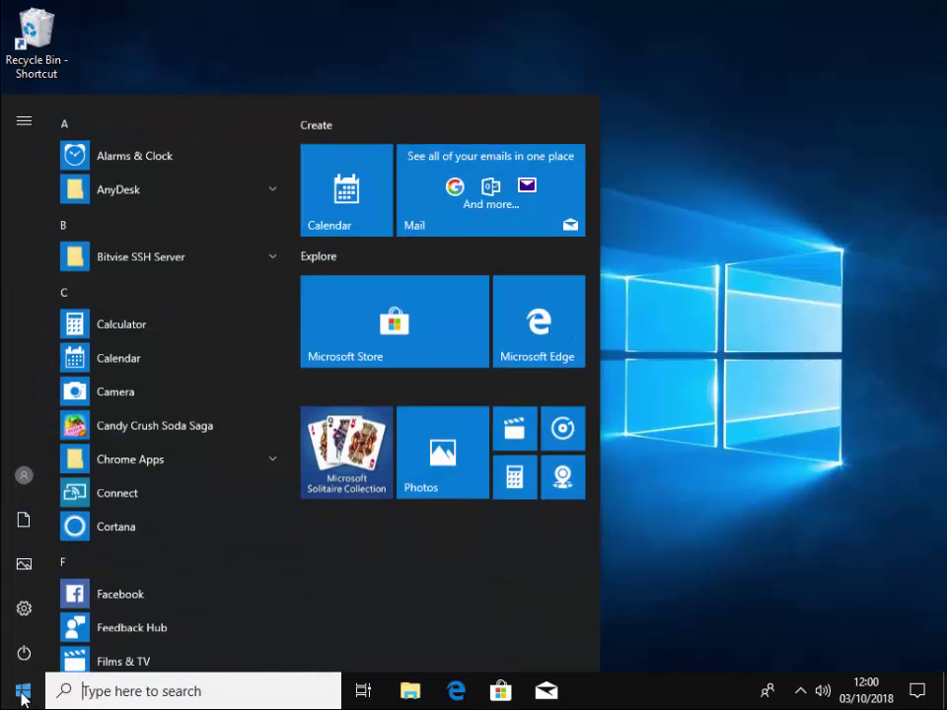
{"action": "type", "text": "ed"}
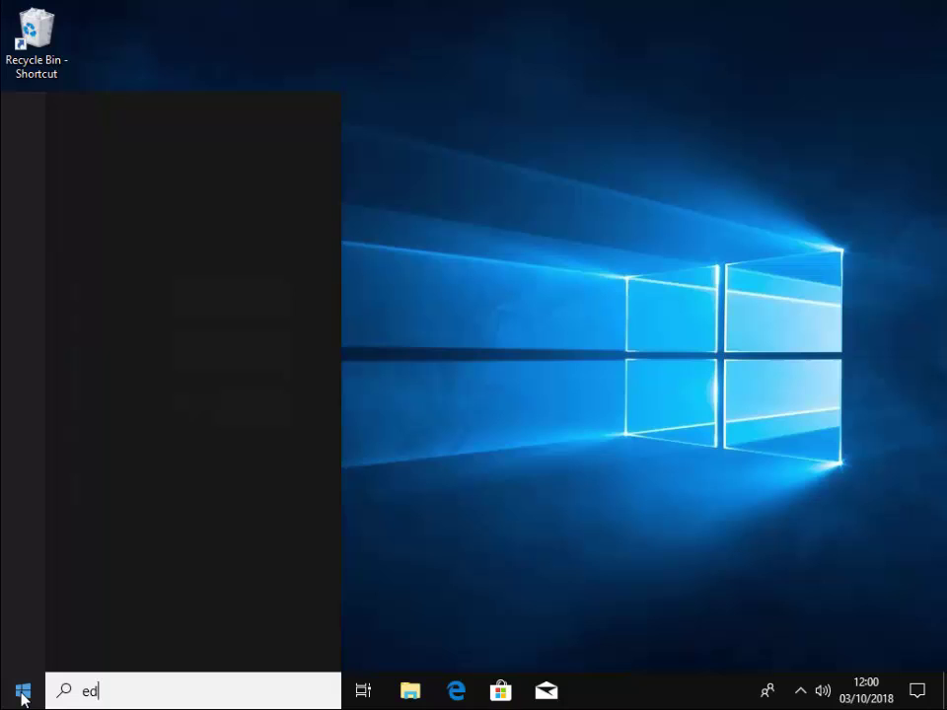
{"action": "type", "text": "ge"}
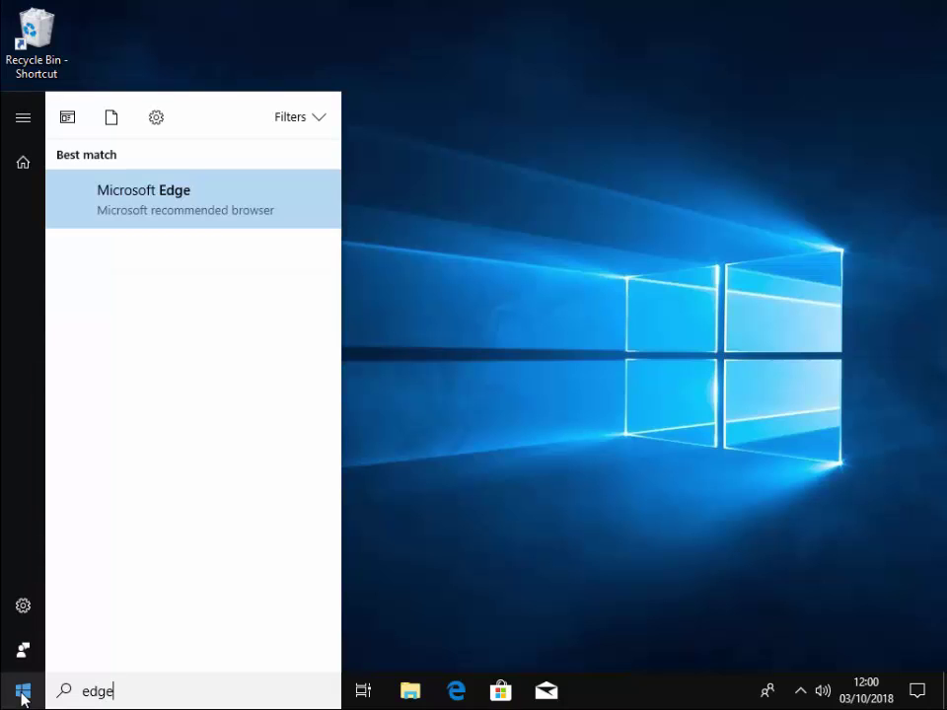
{"action": "left_click", "coordinate": [152, 208]}
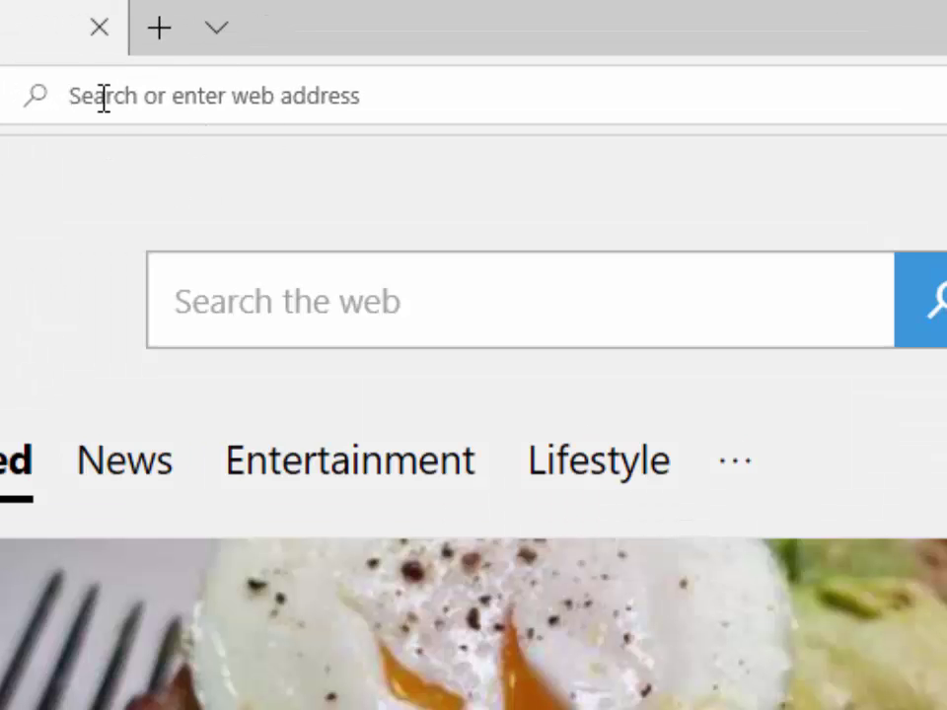
- Go to the web address microsoft.com/software-download
{"action": "type", "text": "micros"}
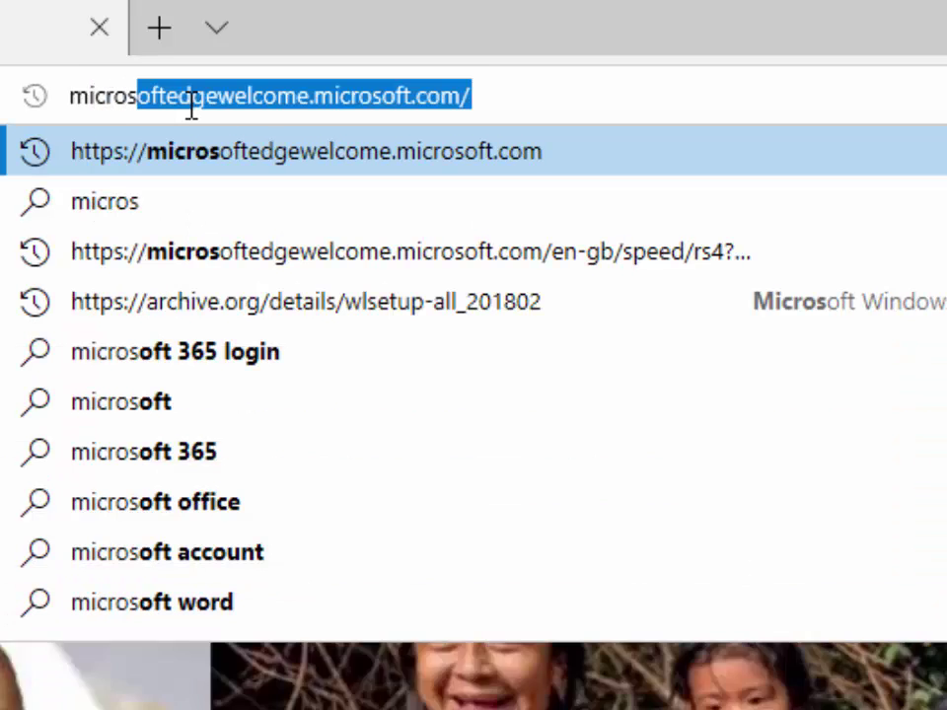
{"action": "type", "text": "ft.com"}
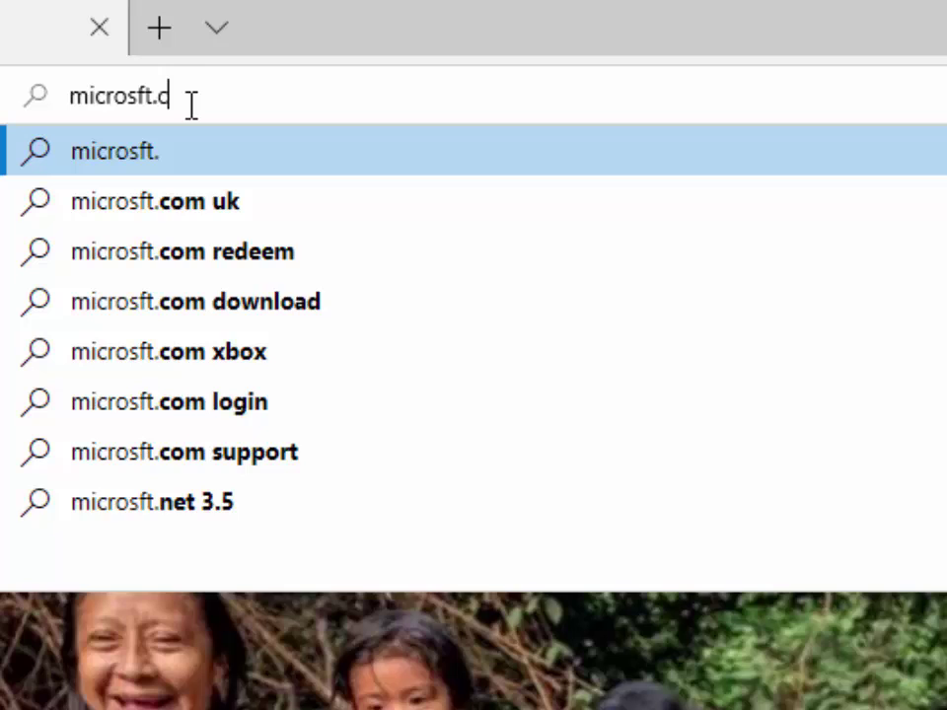
{"action": "key", "text": "BackSpace"}
{"action": "key", "text": "BackSpace"}
{"action": "key", "text": "BackSpace"}
{"action": "key", "text": "BackSpace"}
{"action": "key", "text": "BackSpace"}
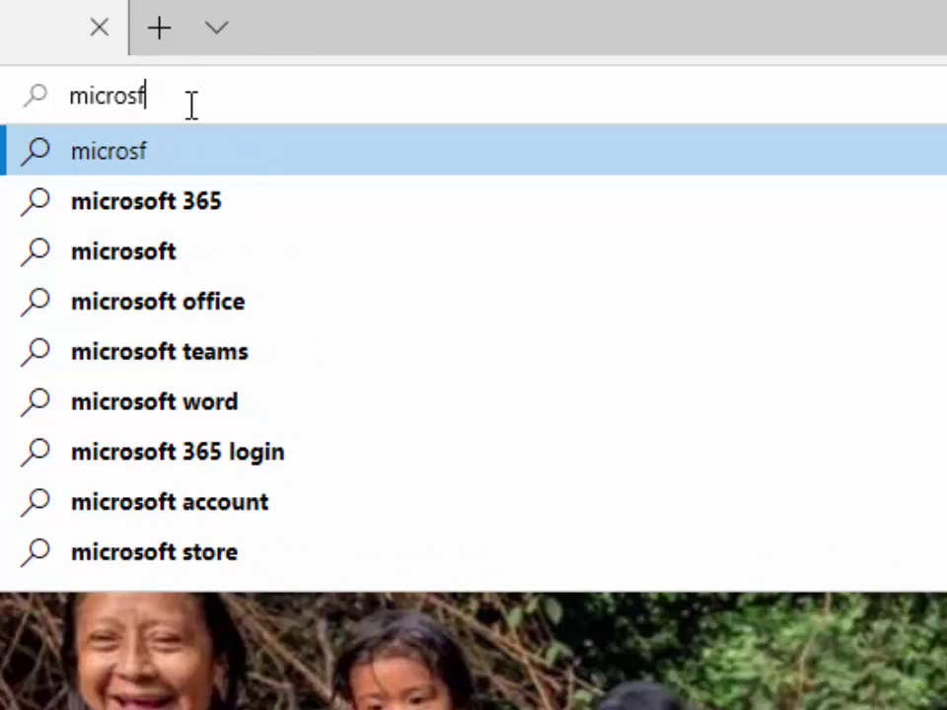
{"action": "key", "text": "BackSpace"}
{"action": "type", "text": "oft.com"}
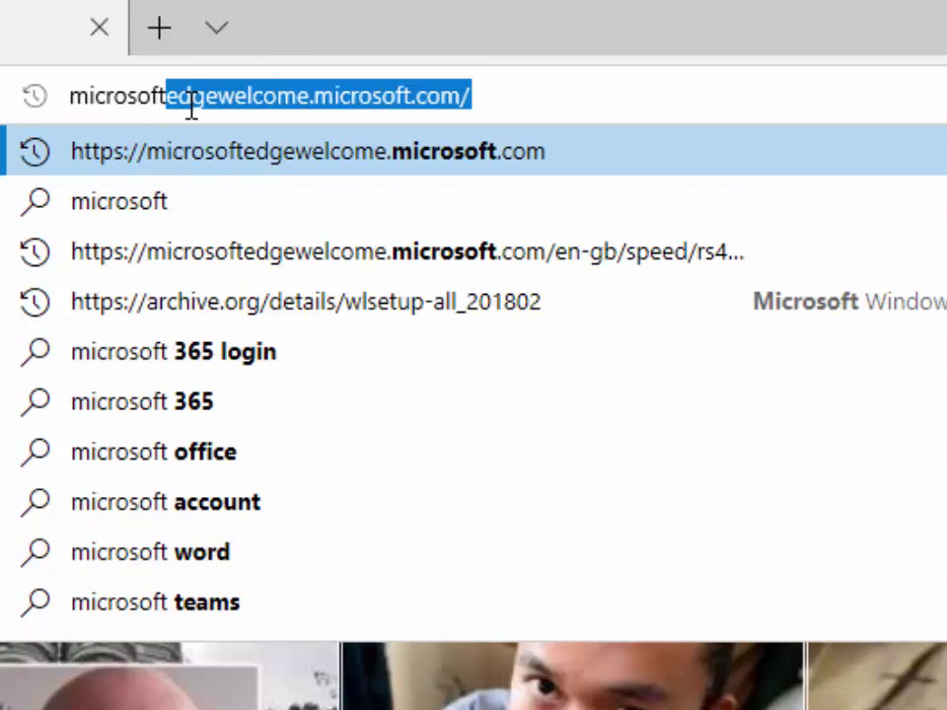
{"action": "key", "text": "BackSpace"}
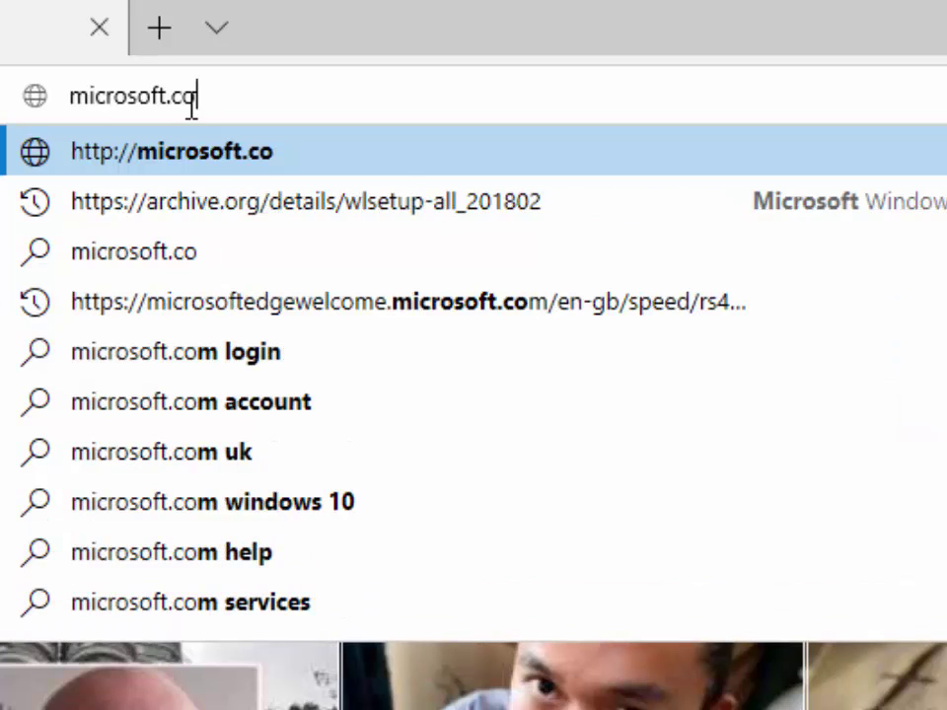
{"action": "type", "text": "m/"}
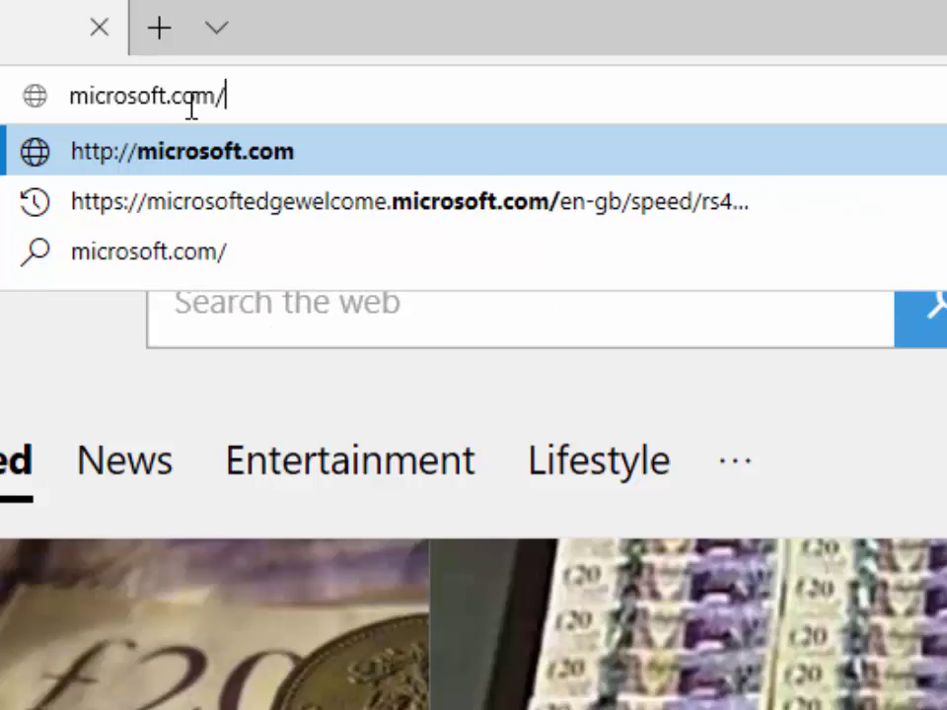
{"action": "type", "text": "softwa"}
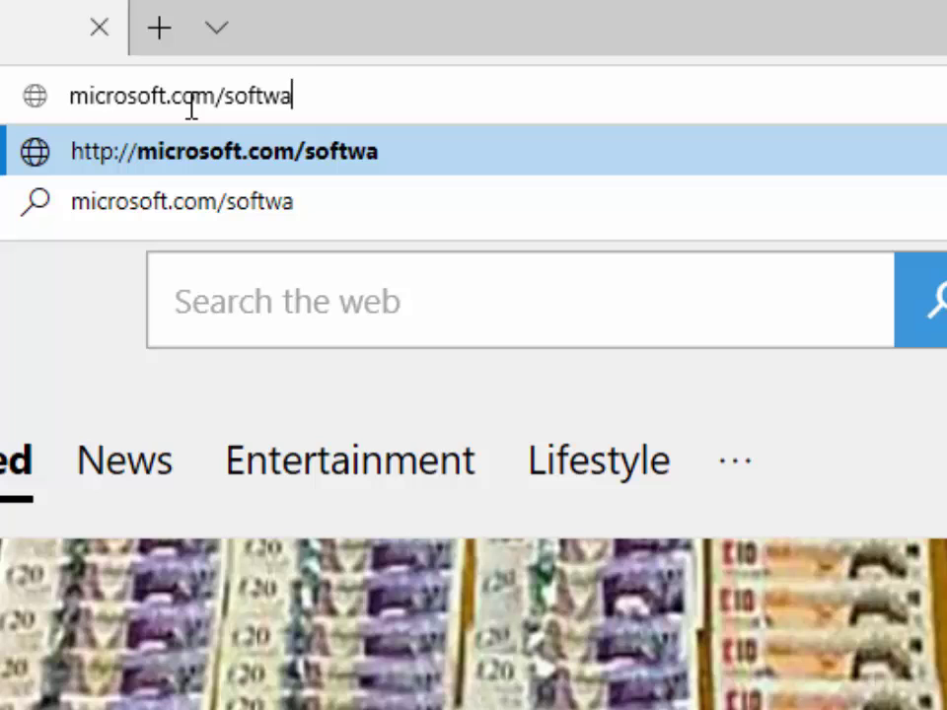
{"action": "type", "text": "re-d"}
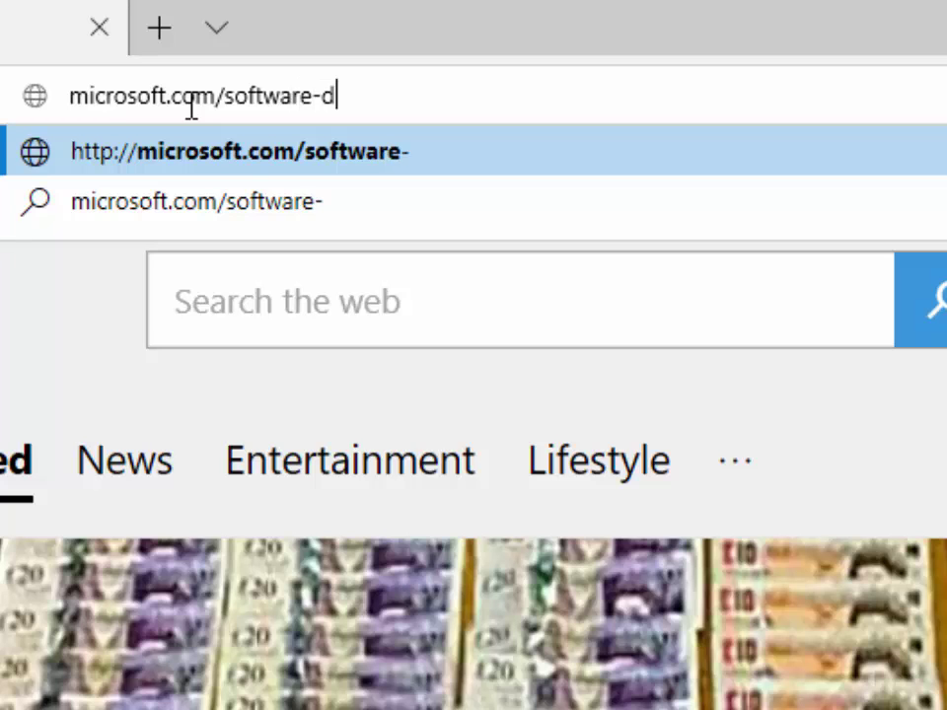
{"action": "type", "text": "ownload"}
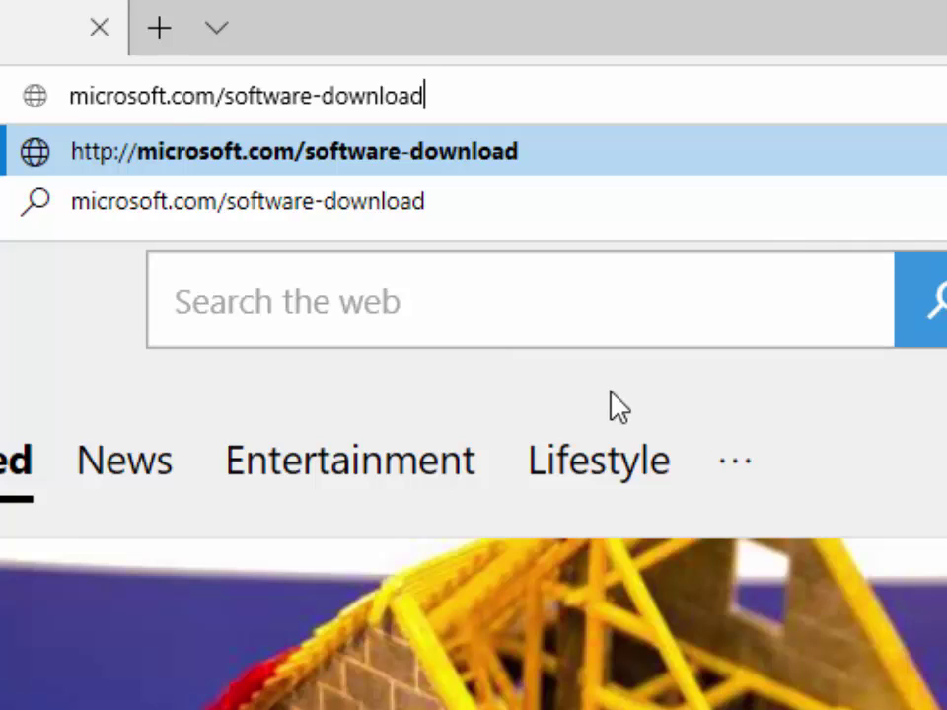
{"action": "key", "text": "Return"}
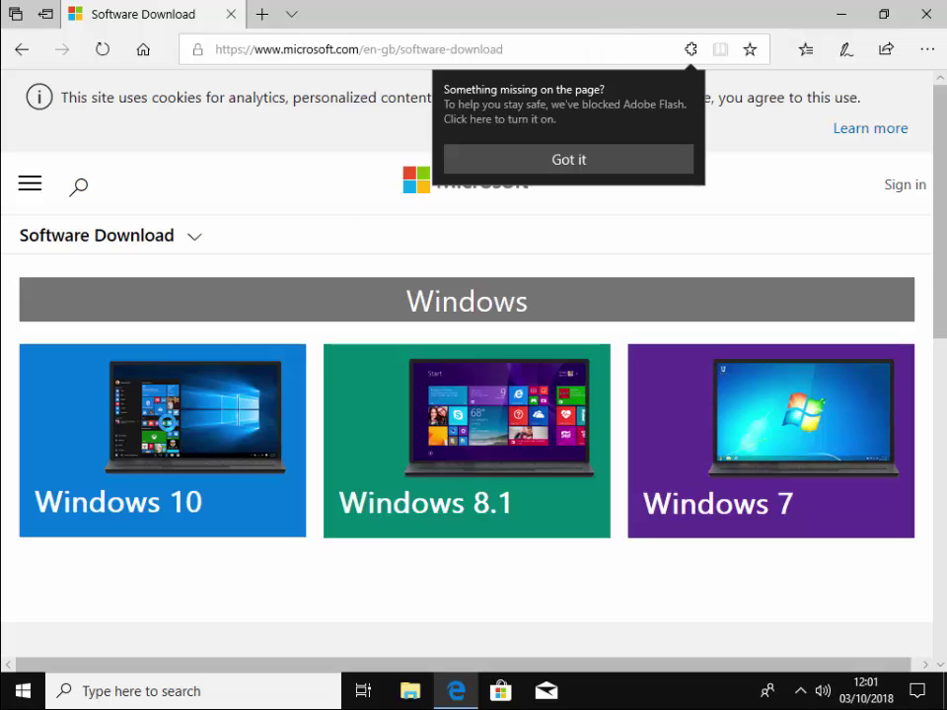
- Open the Windows 10 download page and dismiss the blocked Adobe Flash notice
{"action": "left_click", "coordinate": [168, 467]}
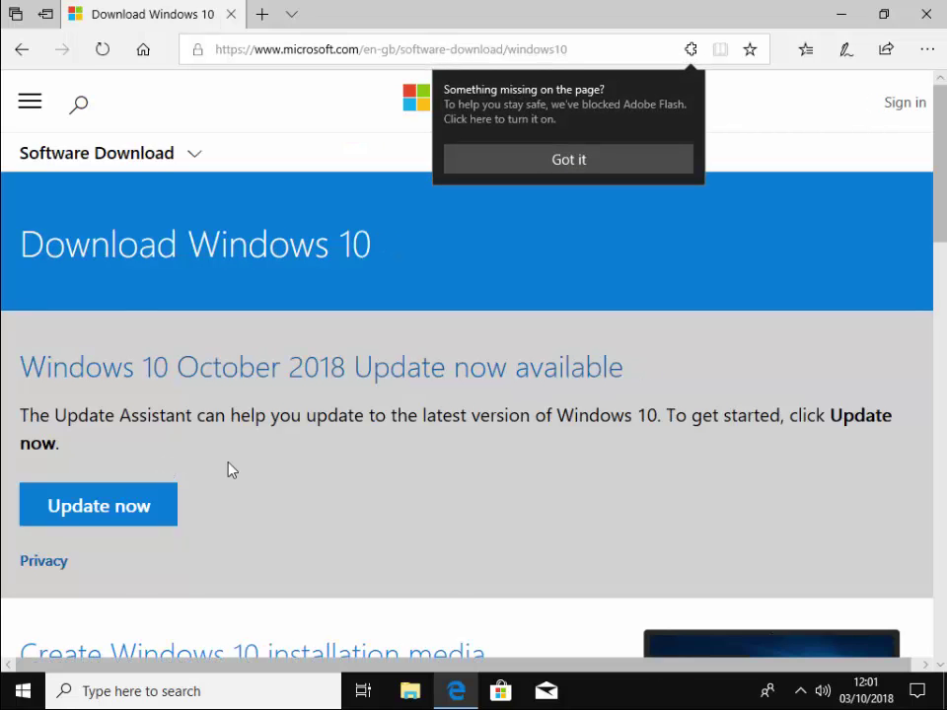
{"action": "scroll", "coordinate": [302, 457], "scroll_direction": "down", "scroll_amount": 2}
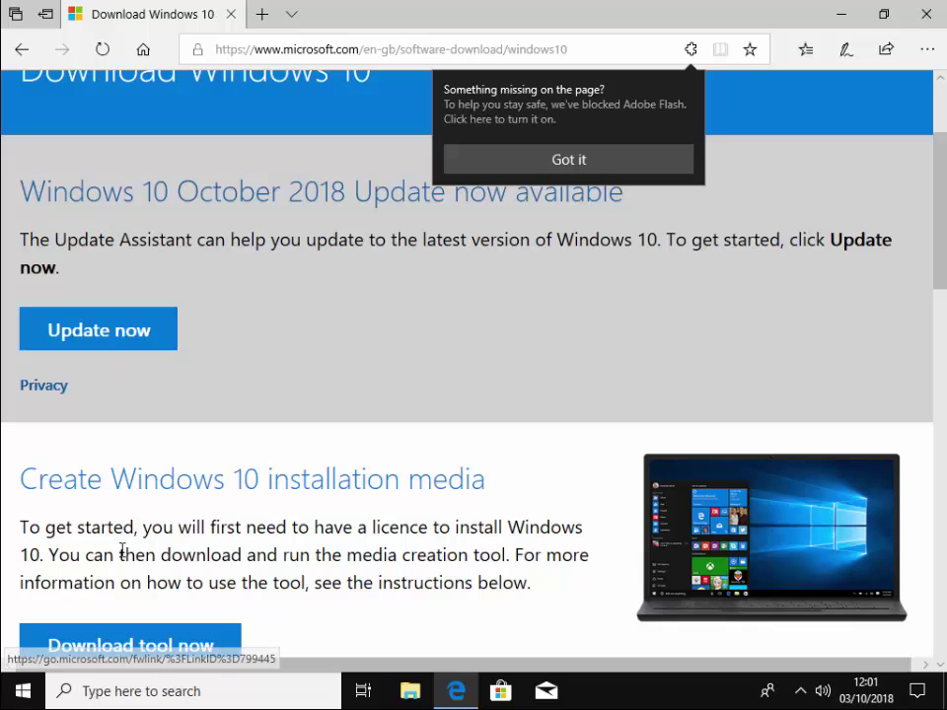
{"action": "left_click", "coordinate": [549, 156]}
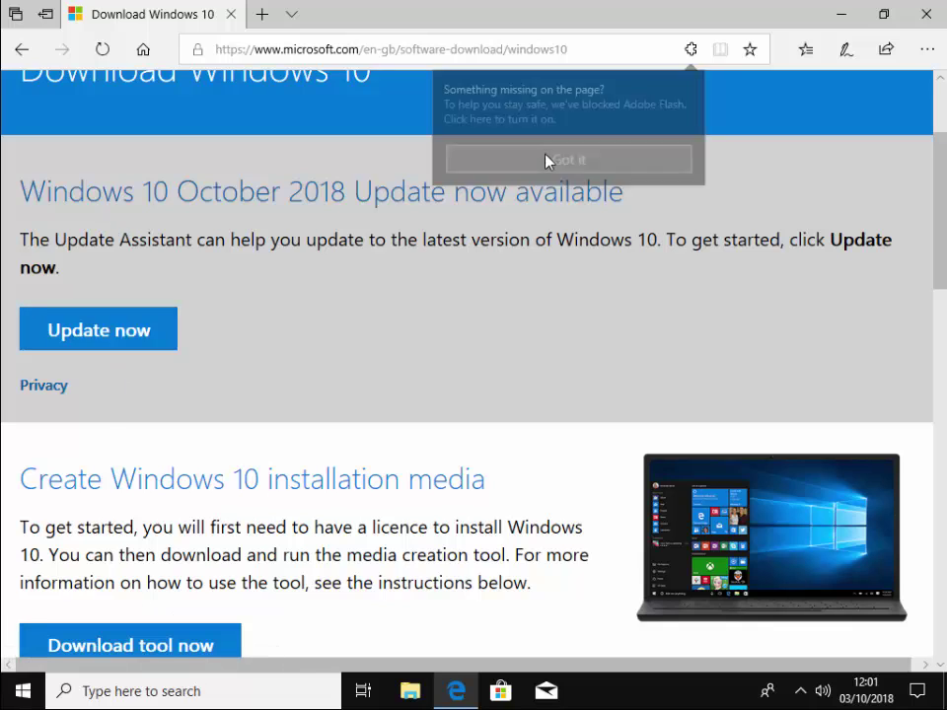
- Download and run the October 2018 Update Assistant, Windows10Upgrade9252.exe, and allow it to make changes to the device
{"action": "left_click", "coordinate": [104, 333]}
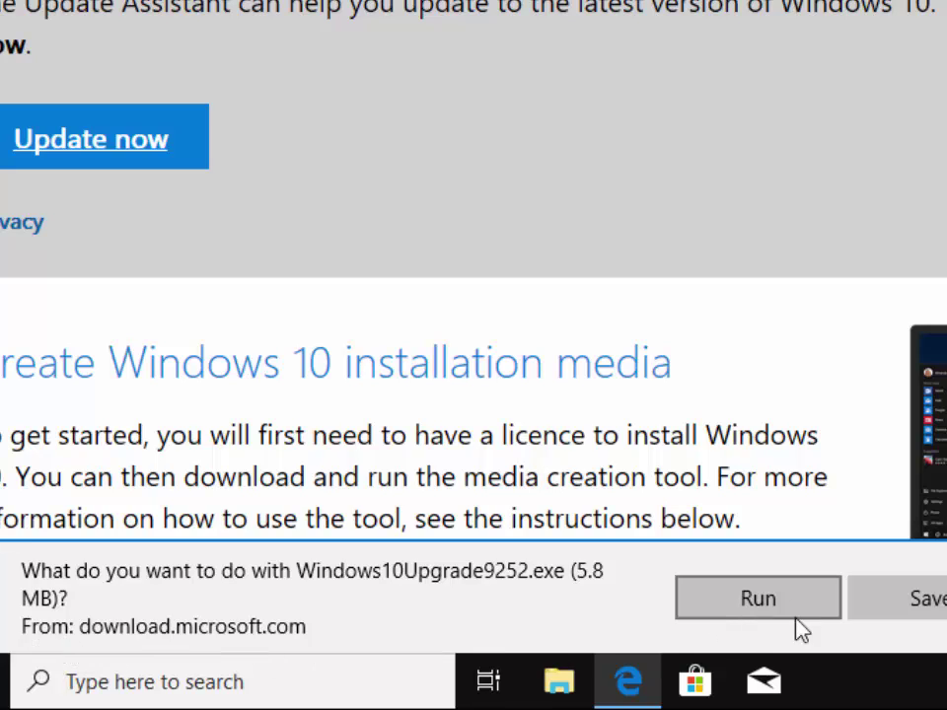
{"action": "left_click", "coordinate": [758, 598]}
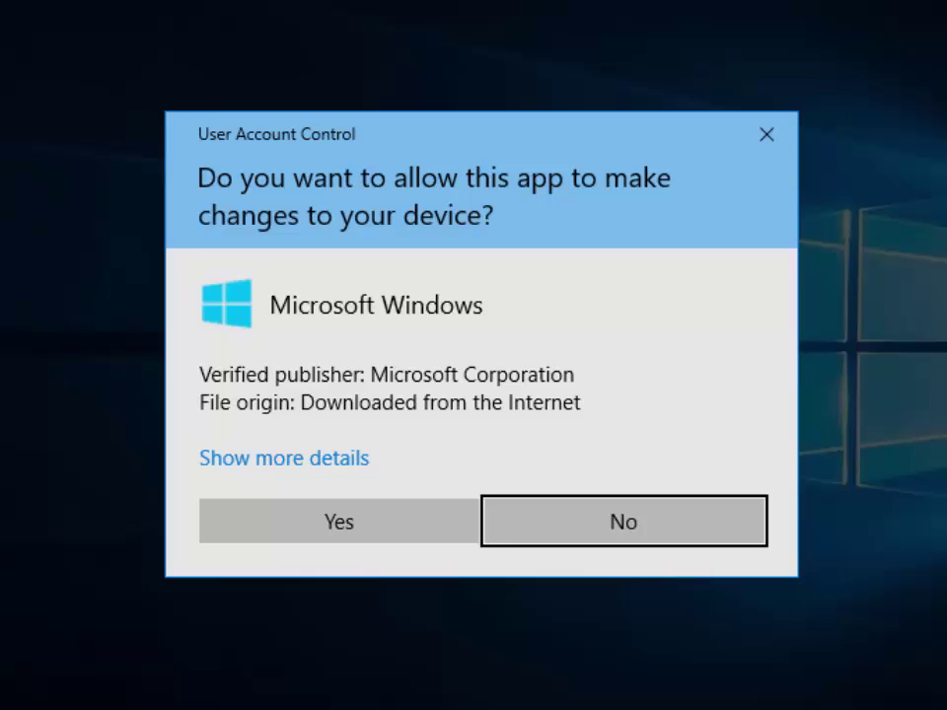
{"action": "left_click", "coordinate": [379, 533]}
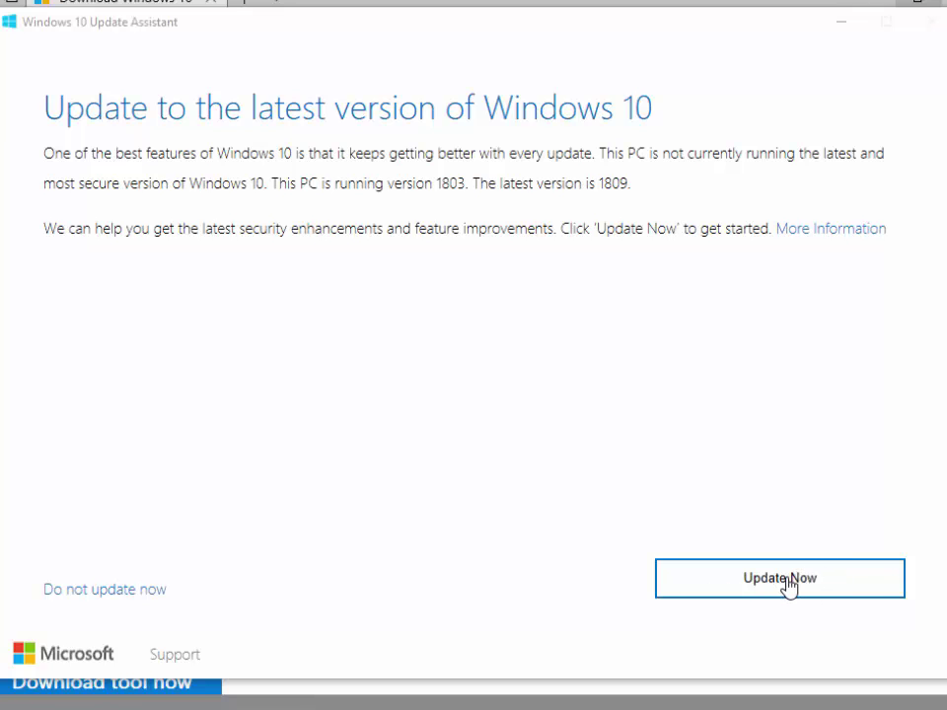
- Start the update in the Update Assistant and restart the PC to complete it, dismissing the sign-out notice
{"action": "left_click", "coordinate": [788, 584]}
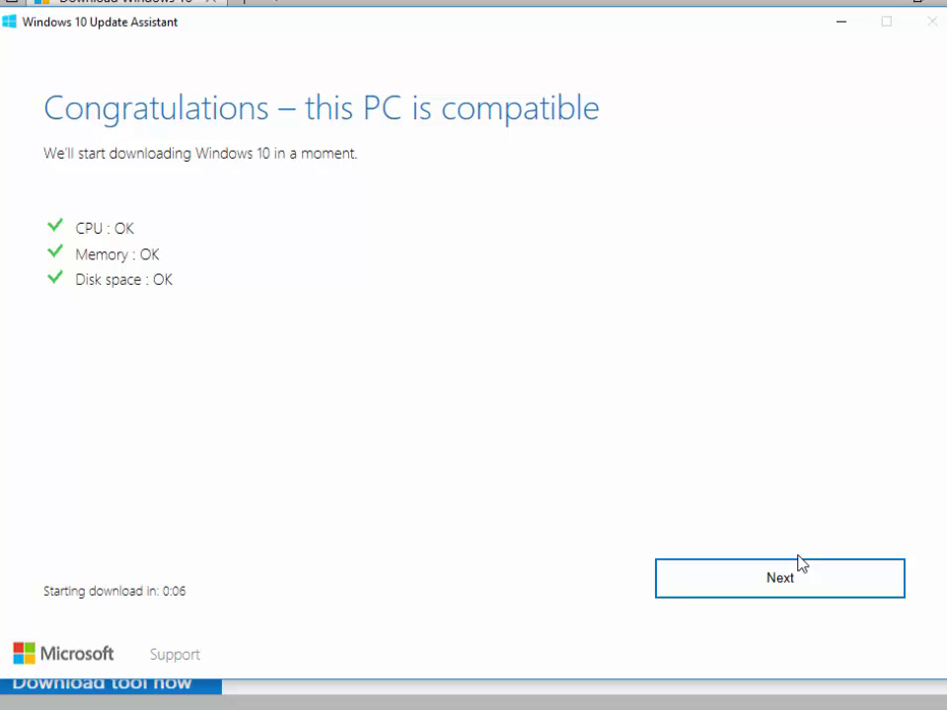
{"action": "left_click", "coordinate": [841, 588]}
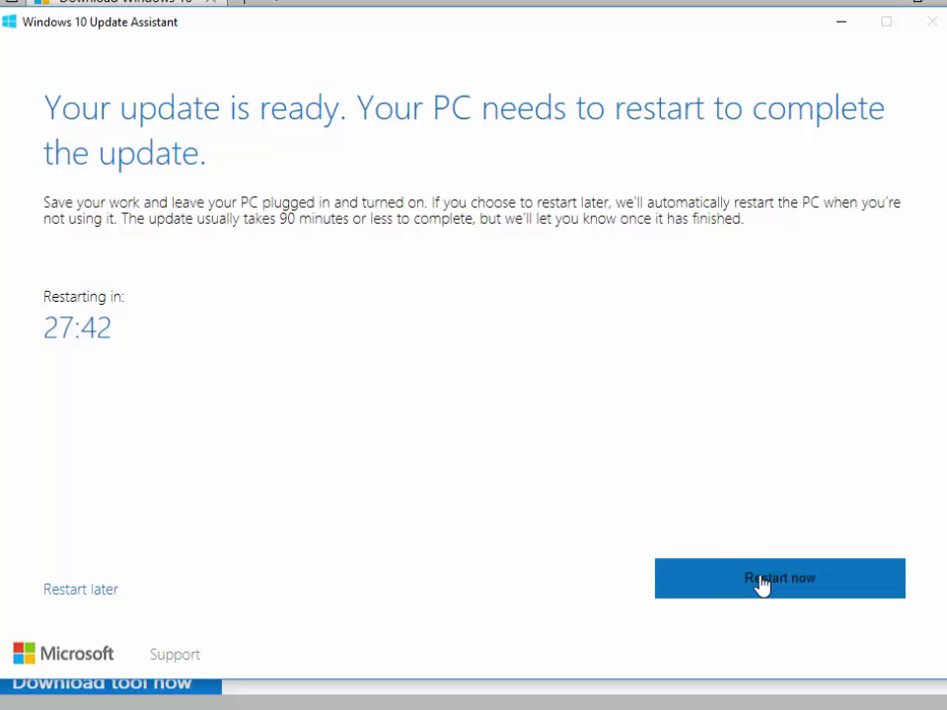
{"action": "left_click", "coordinate": [830, 590]}
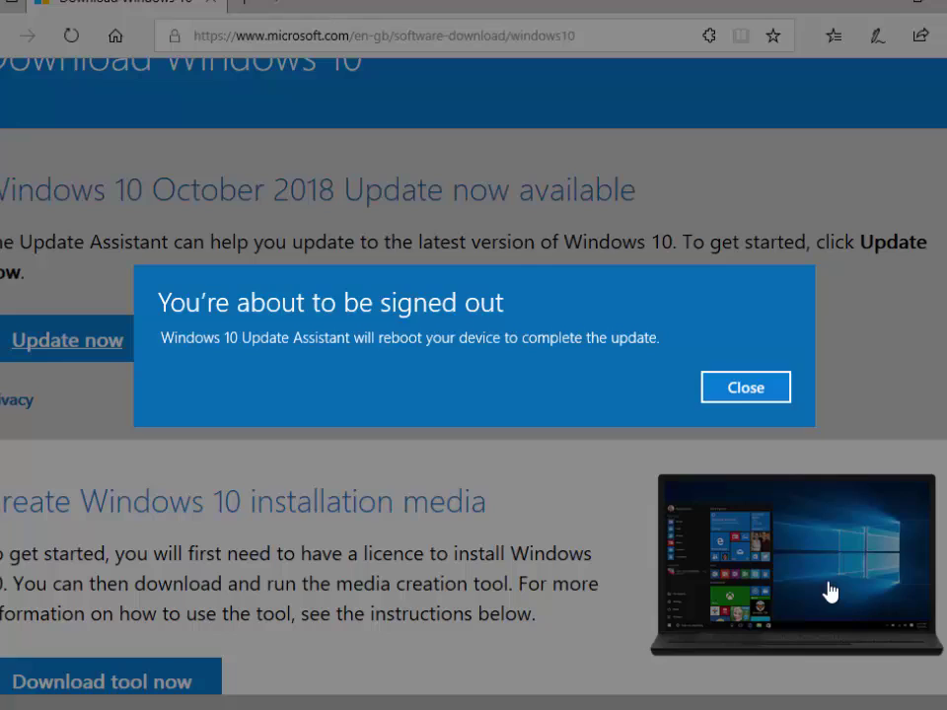
{"action": "left_click", "coordinate": [747, 395]}
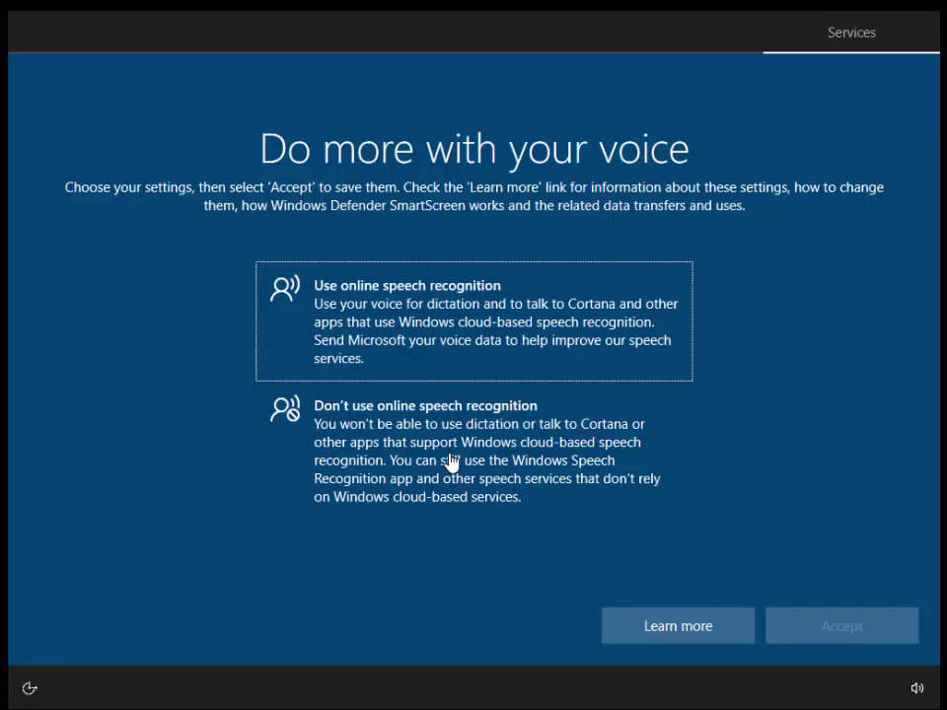
- Decline online speech recognition and location use in the post-update privacy settings, accepting each choice
{"action": "left_click", "coordinate": [405, 459]}
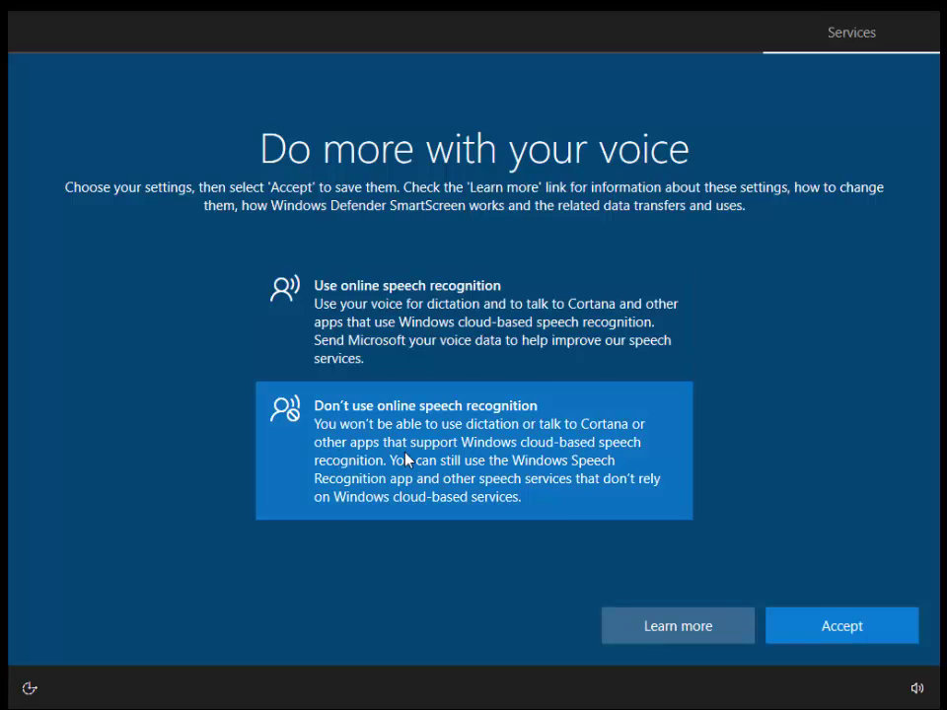
{"action": "left_click", "coordinate": [861, 634]}
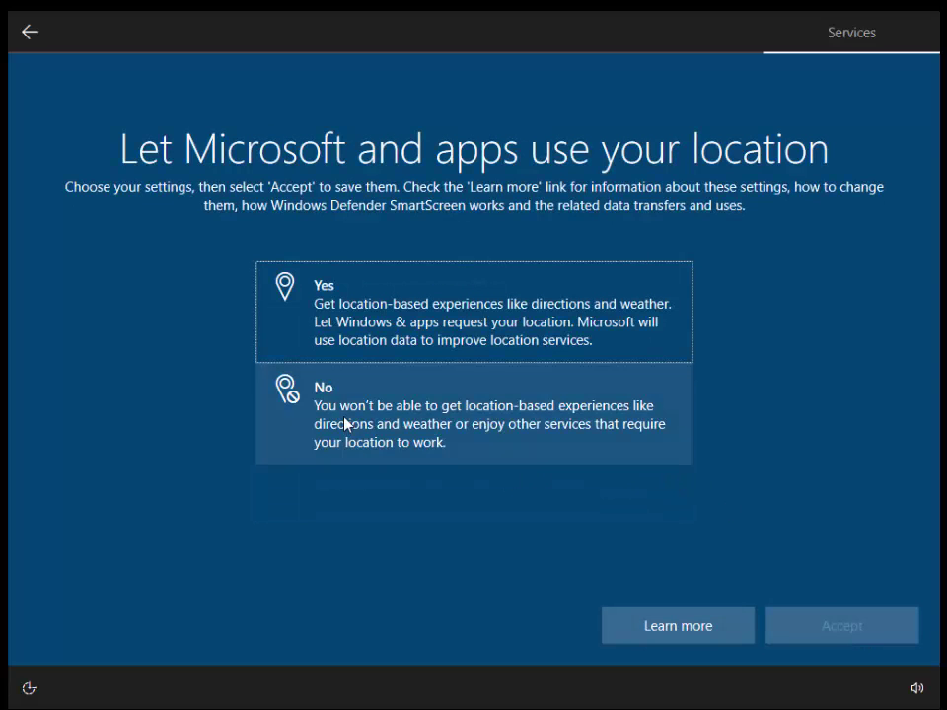
{"action": "left_click", "coordinate": [384, 426]}
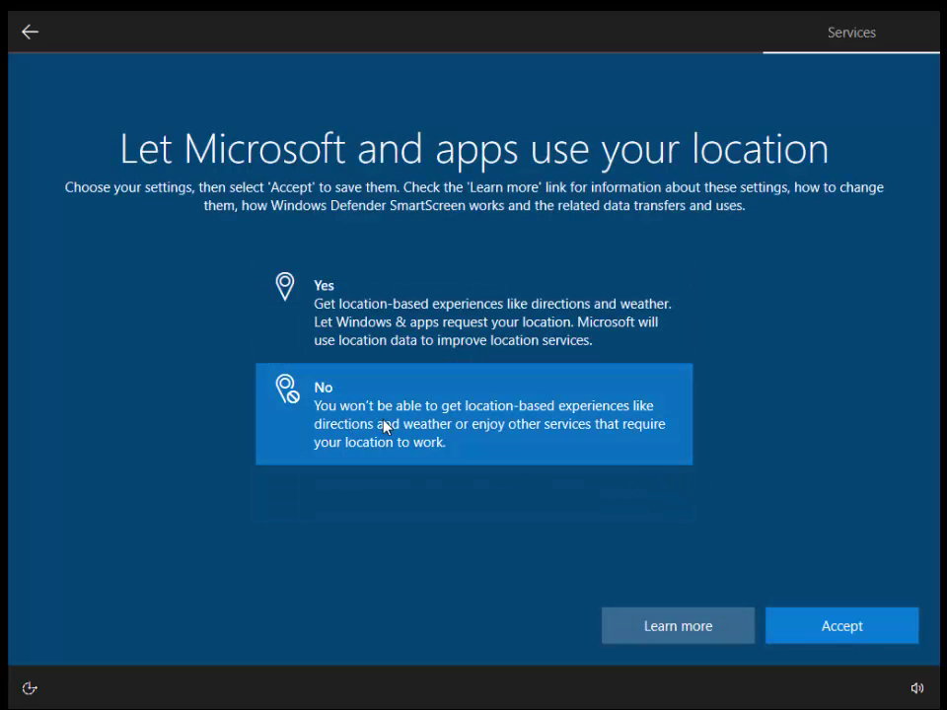
{"action": "left_click", "coordinate": [817, 632]}
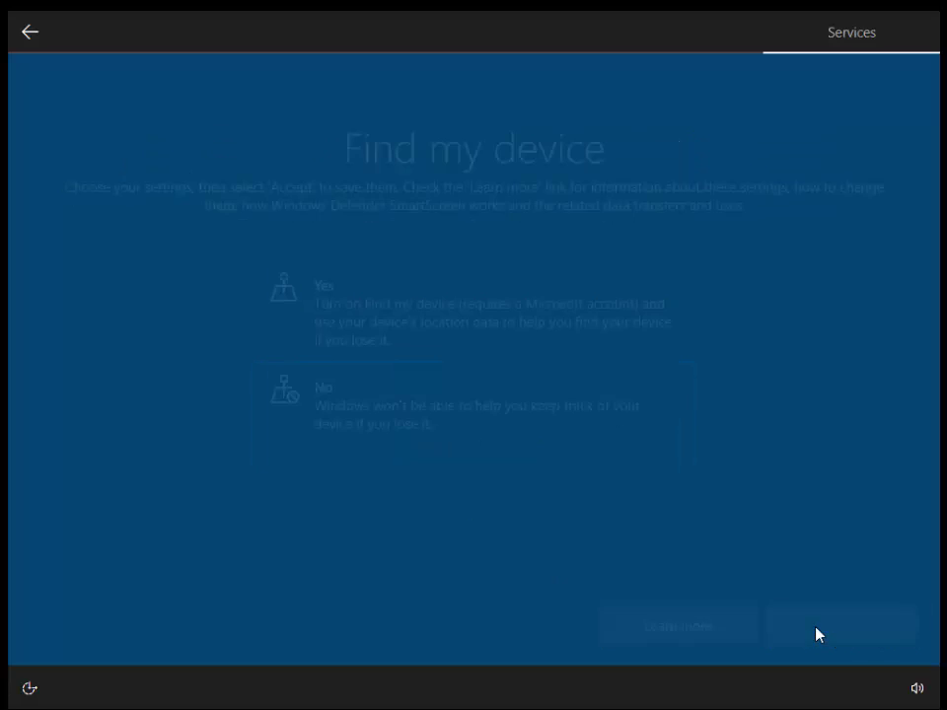
- Answer No to the remaining privacy settings, including Find my device, Improve inking & typing and advertising ID
{"action": "left_click", "coordinate": [381, 405]}
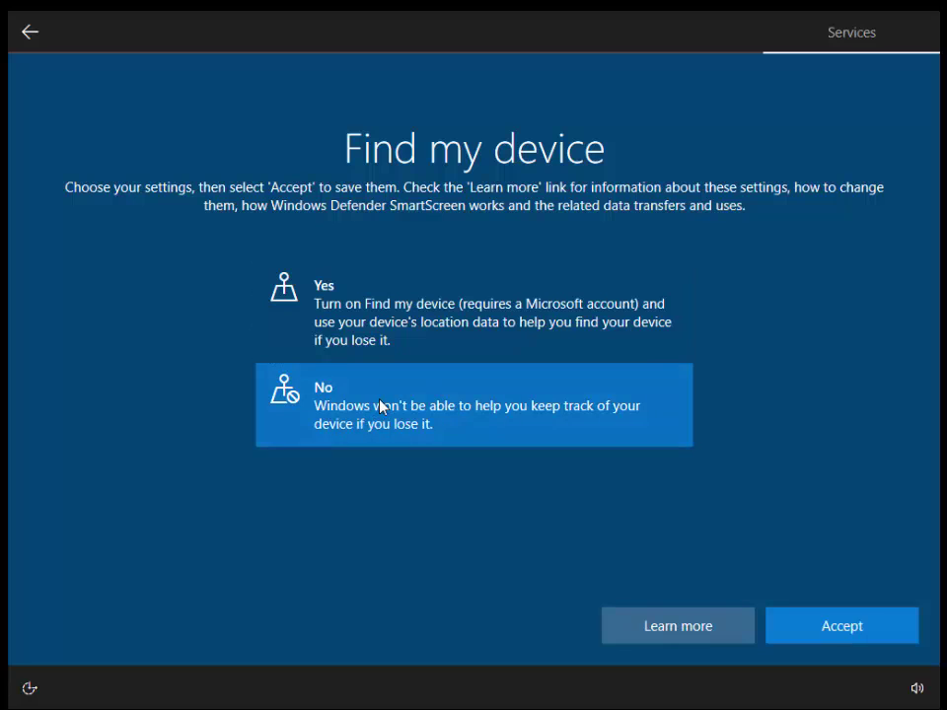
{"action": "left_click", "coordinate": [895, 629]}
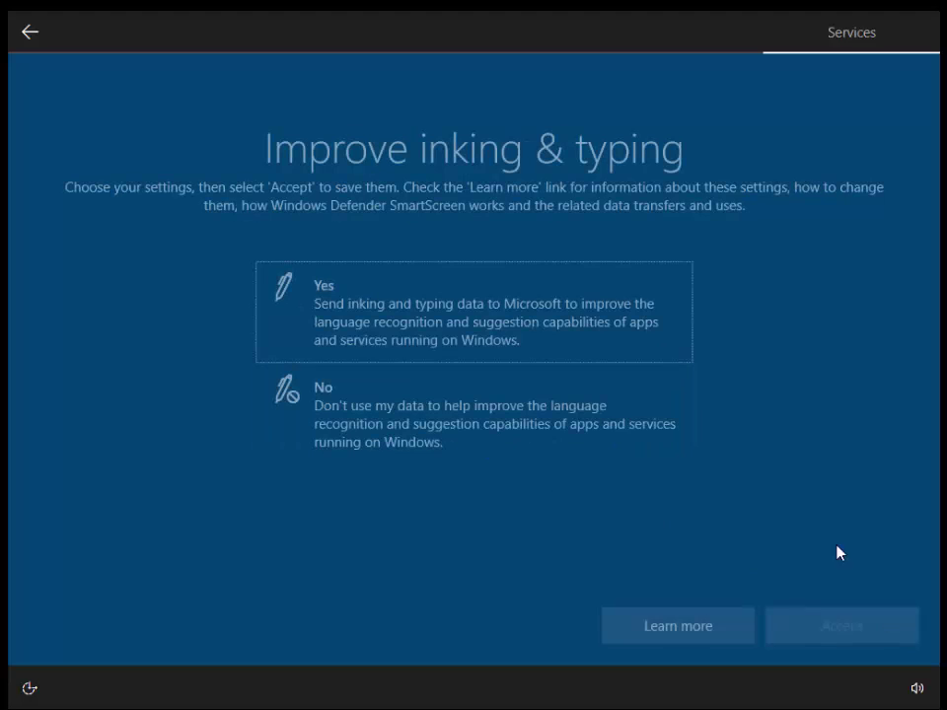
{"action": "left_click", "coordinate": [330, 434]}
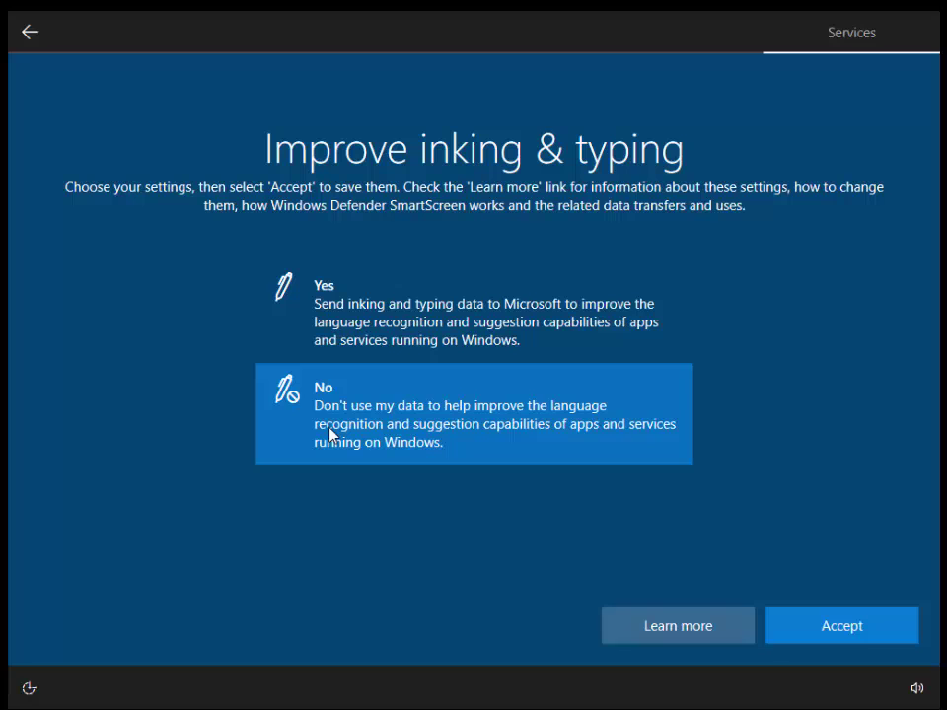
{"action": "left_click", "coordinate": [882, 638]}
{"action": "left_click", "coordinate": [375, 446]}
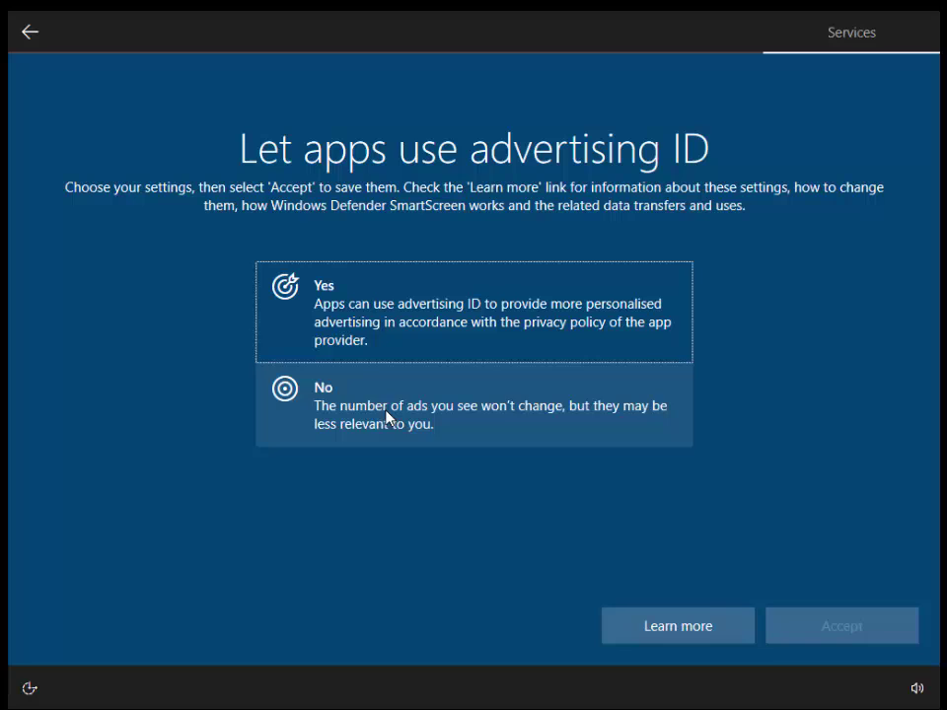
{"action": "left_click", "coordinate": [388, 416]}
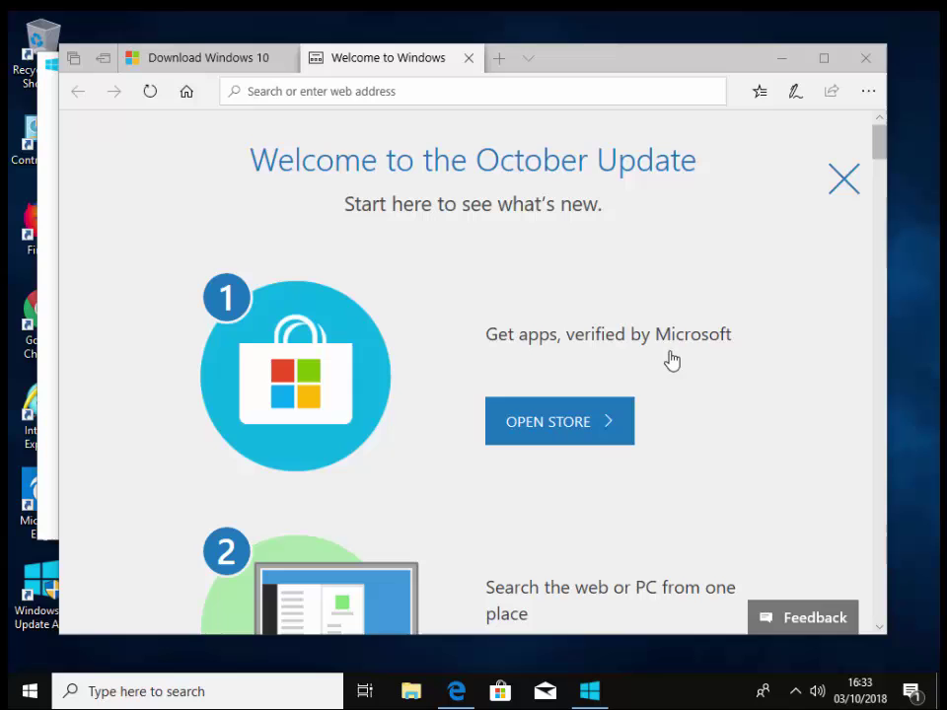
- Look through the Welcome to the October Update page and close the browser window
{"action": "scroll", "coordinate": [672, 361], "scroll_direction": "down", "scroll_amount": 6}
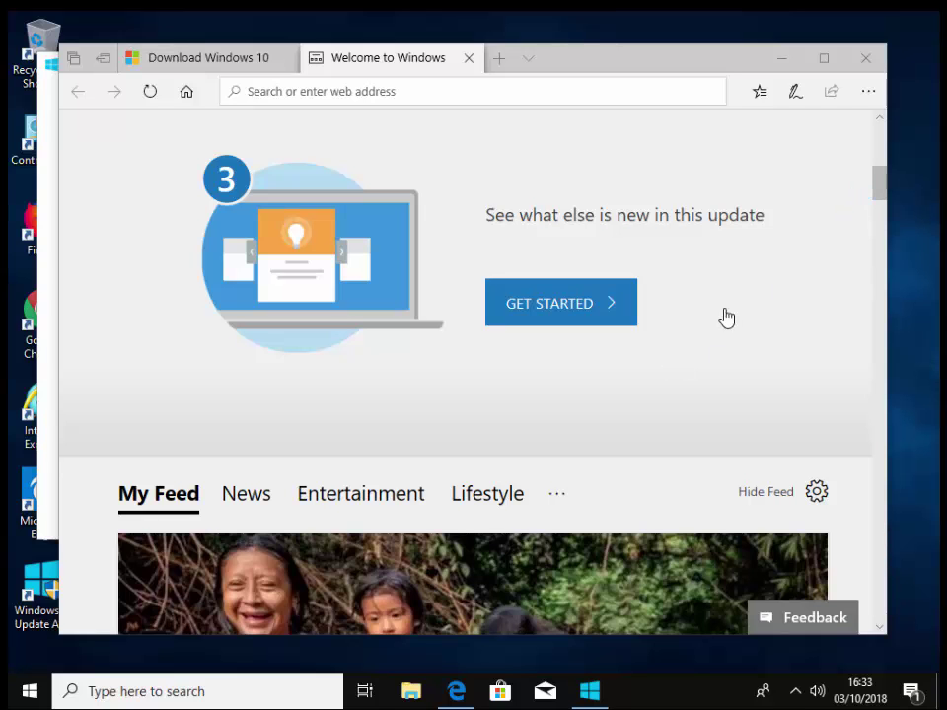
{"action": "scroll", "coordinate": [726, 316], "scroll_direction": "down", "scroll_amount": 5}
{"action": "scroll", "coordinate": [726, 316], "scroll_direction": "up", "scroll_amount": 10}
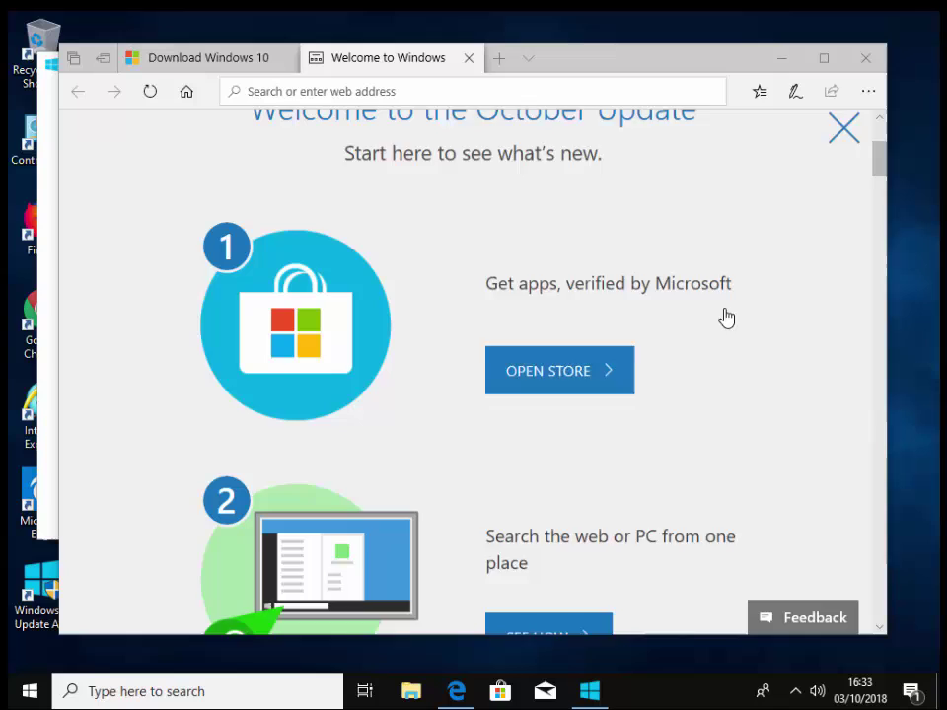
{"action": "left_click", "coordinate": [872, 60]}
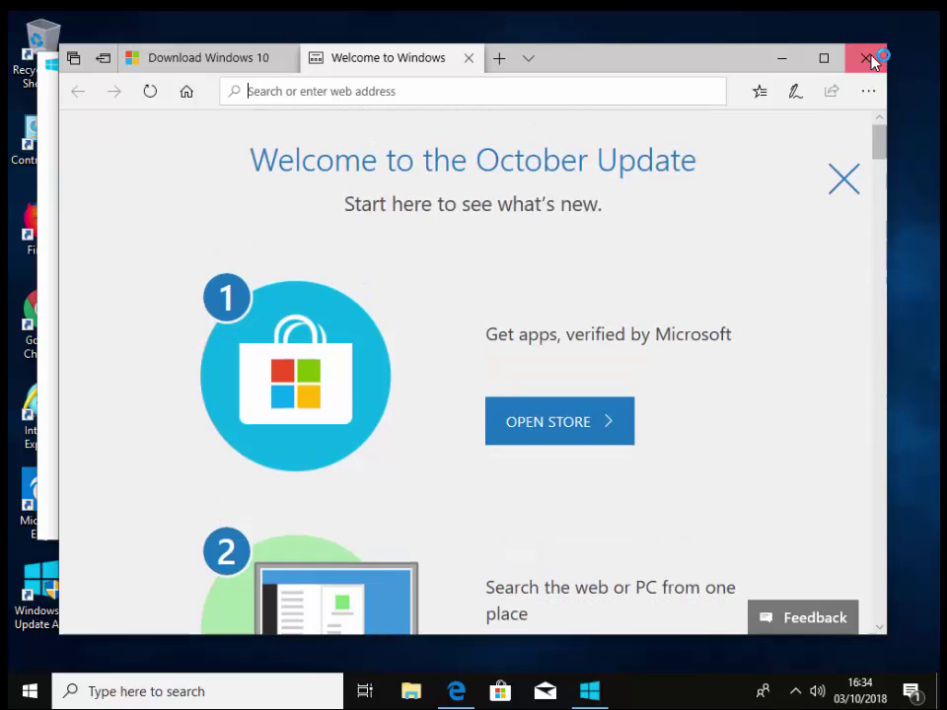
{"action": "left_click", "coordinate": [868, 59]}
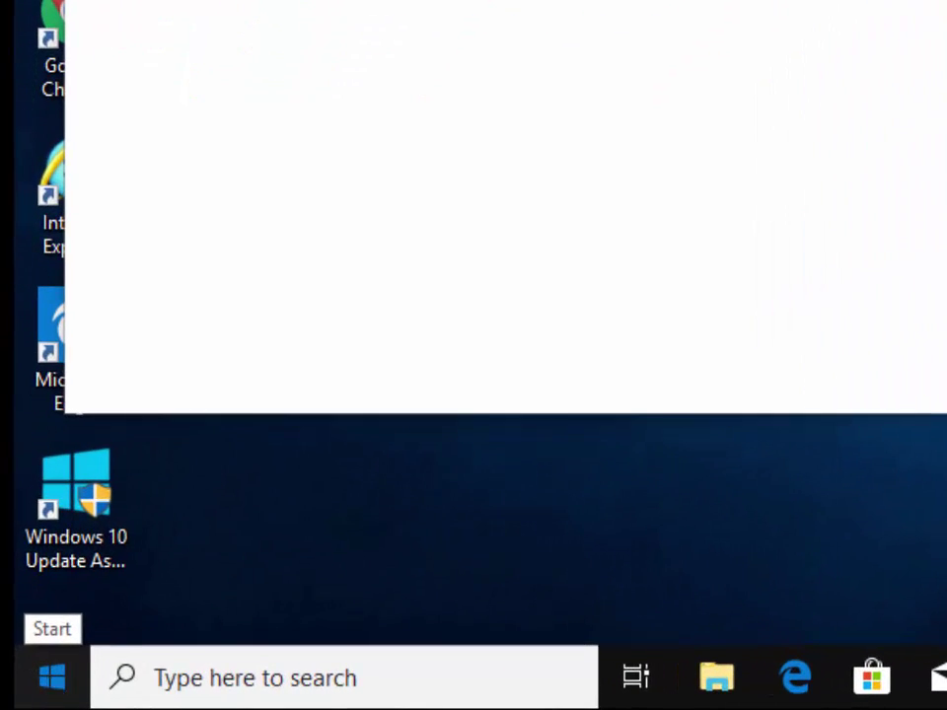
- Restart the updated PC from the Windows power options
{"action": "left_click", "coordinate": [52, 677]}
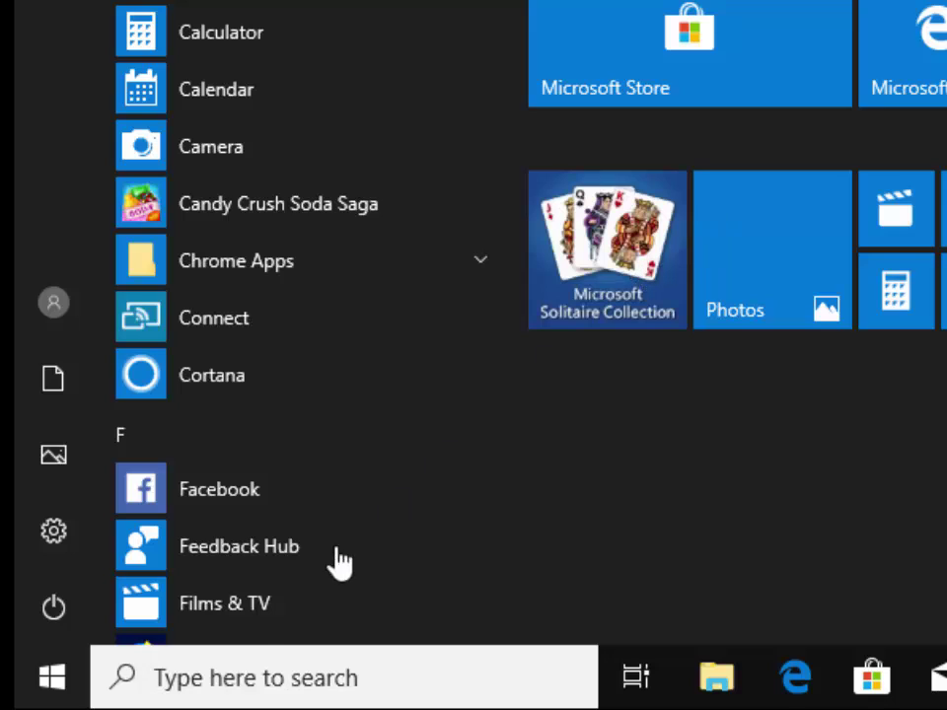
{"action": "left_click", "coordinate": [56, 608]}
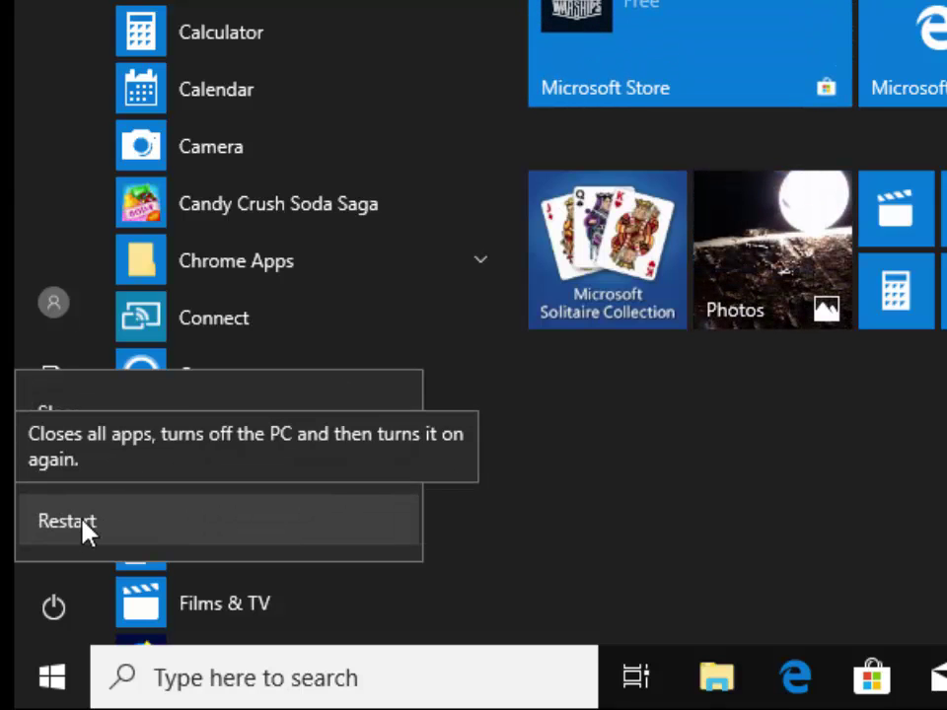
{"action": "left_click", "coordinate": [83, 524]}
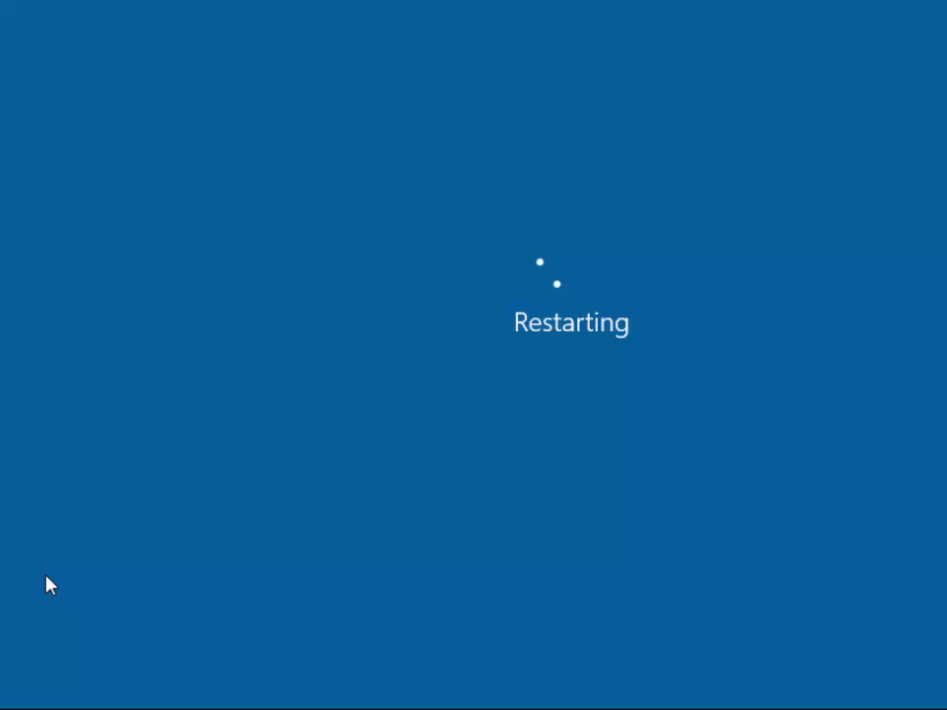